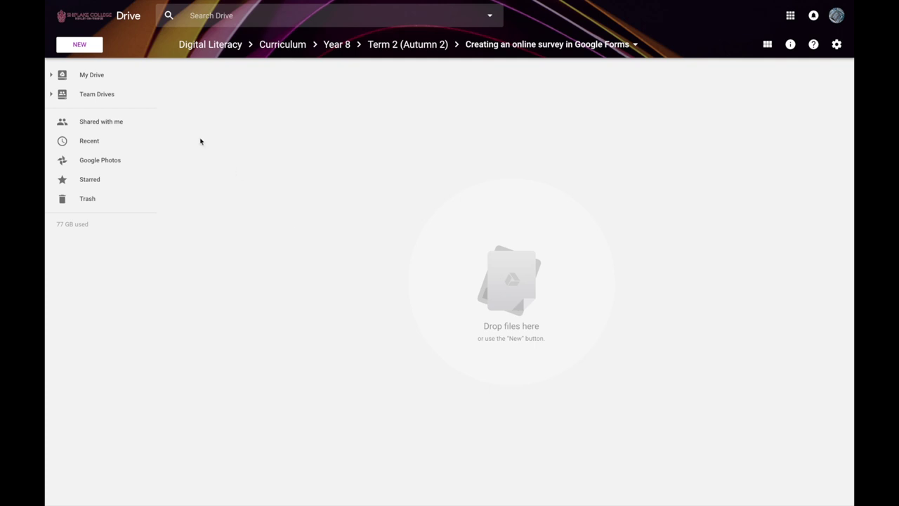
Create a new Google Forms form in the "Creating an online survey in Google Forms" folder.
left_click(92, 51)
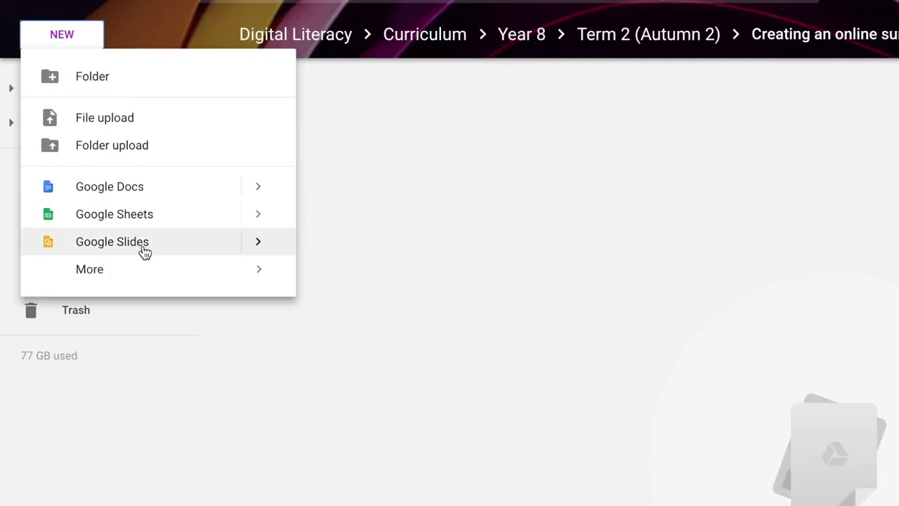
mouse_move(89, 180)
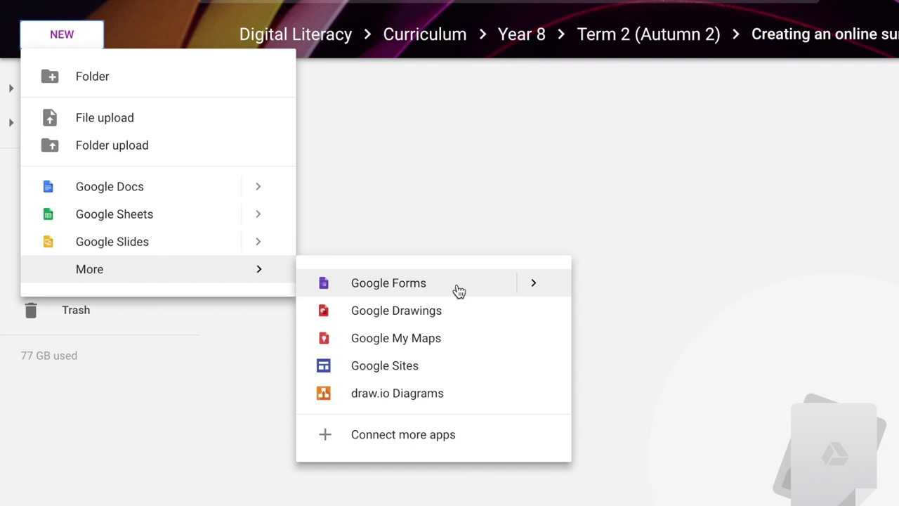
left_click(458, 288)
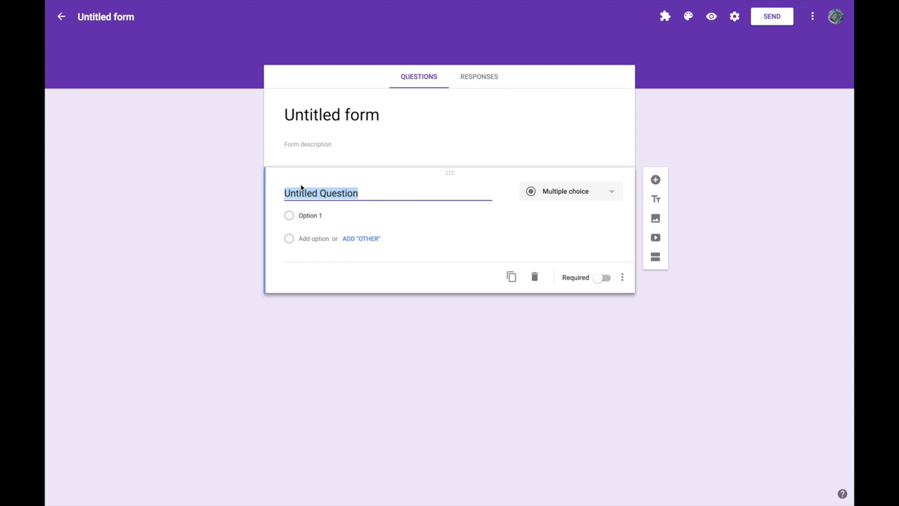
Title the form "Sleep Easy guest feedback form" and add a description asking customers to take a few minutes to answer questions about their experience.
left_click(331, 115)
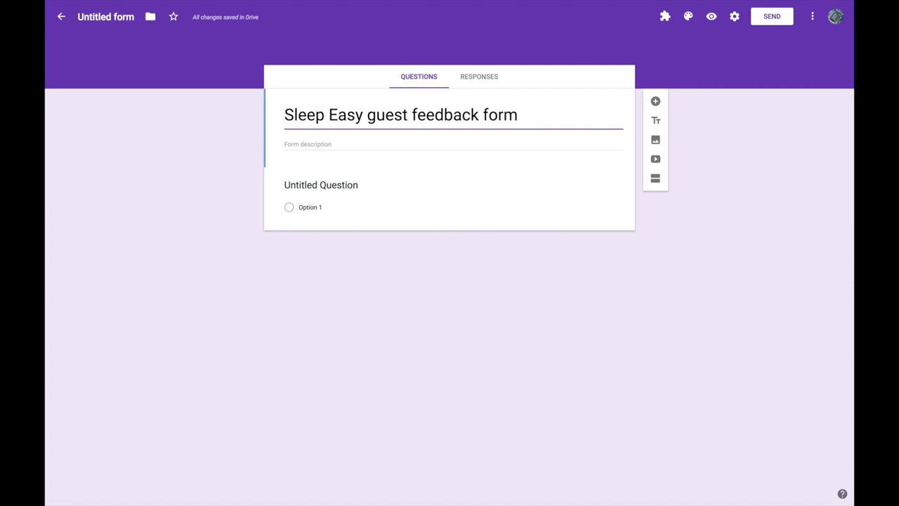
key("Tab")
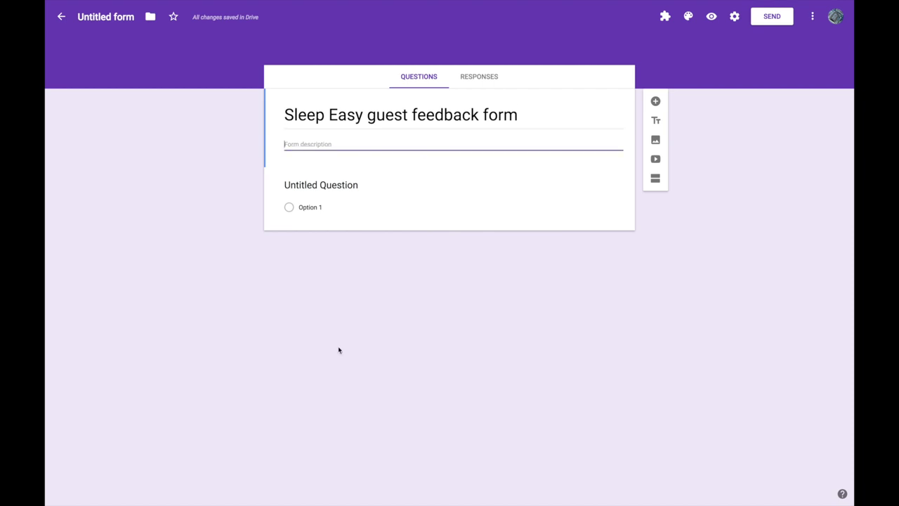
type("At Sleep Easy we are always doing our best to improve the service that our valued customers receive. We would love it if you could take a few minutes to answer these questions in order to help us learn about your experience and what we can do better.")
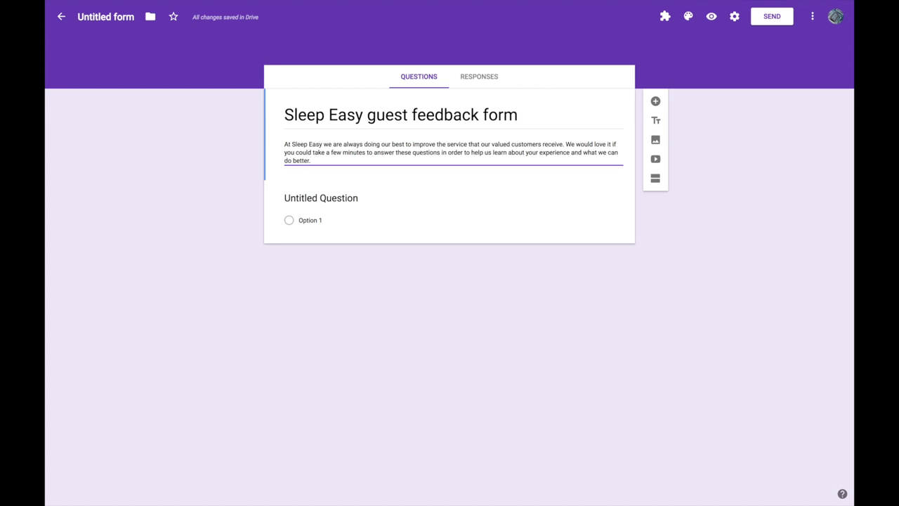
left_click(385, 270)
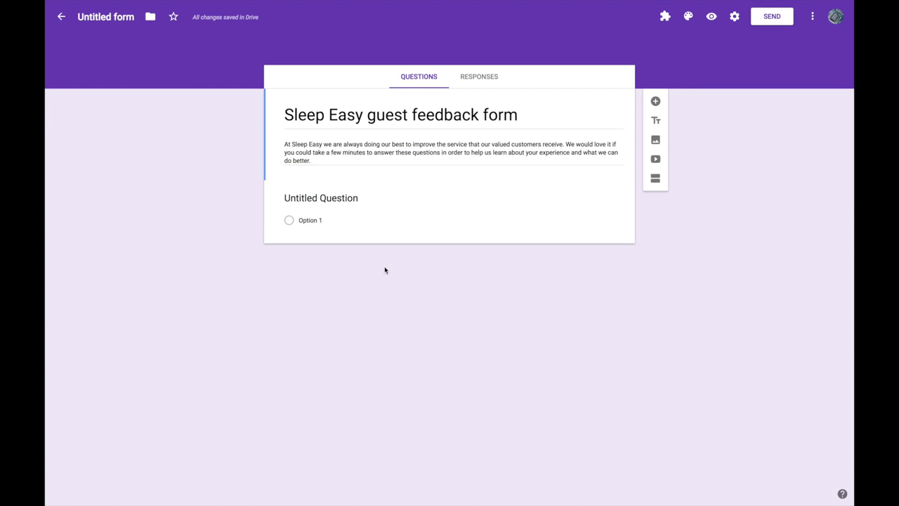
Replace the untitled first question's text with "Please indicate your age range".
key("BackSpace")
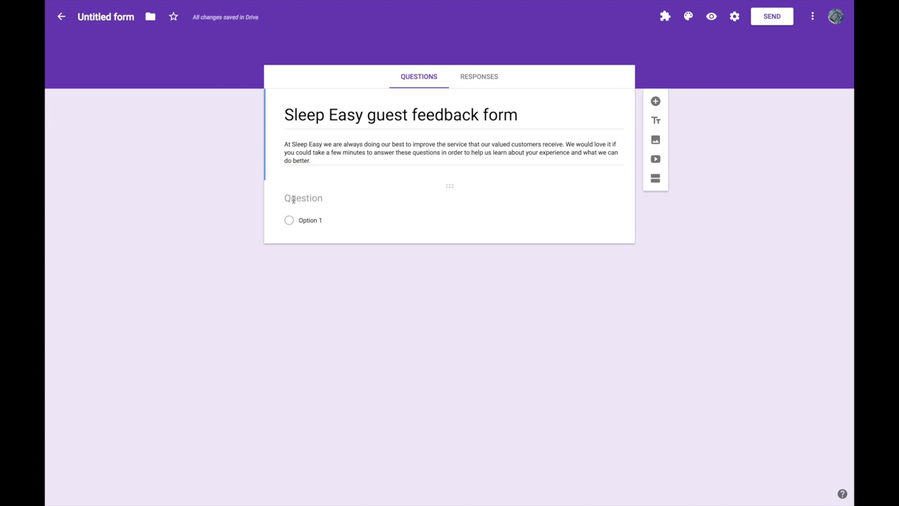
left_click(343, 200)
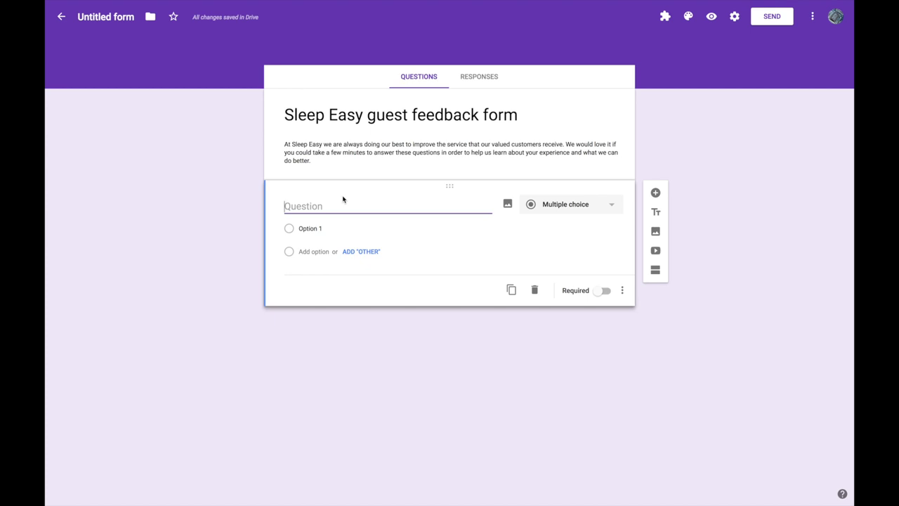
type("Please indicate your age range")
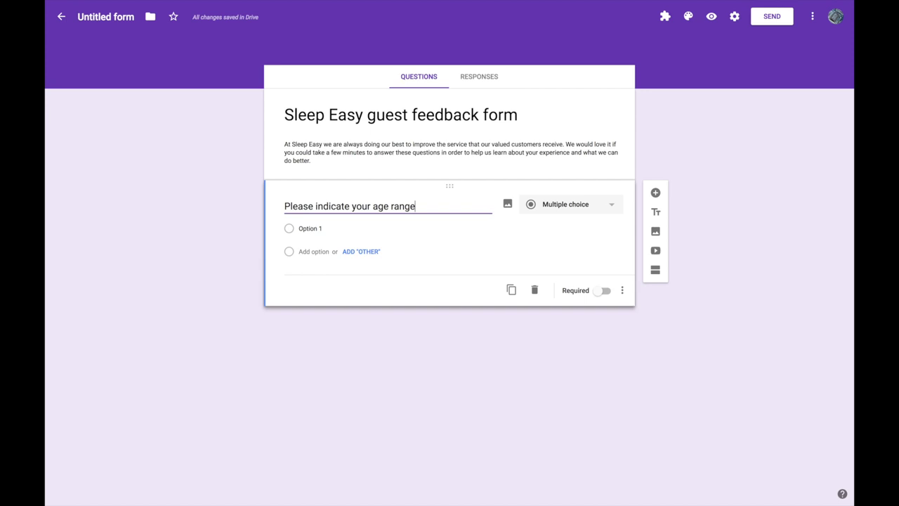
Keep the age question as multiple choice and enter options 12-15, 16-17, 18-21, 22-35, 36-45, 46-55, 56-65 and Over 65.
left_click(580, 209)
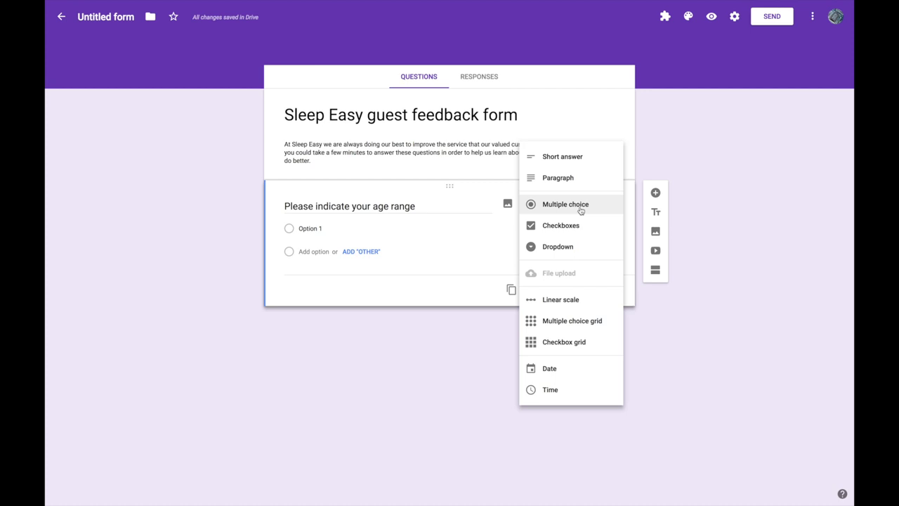
left_click(580, 205)
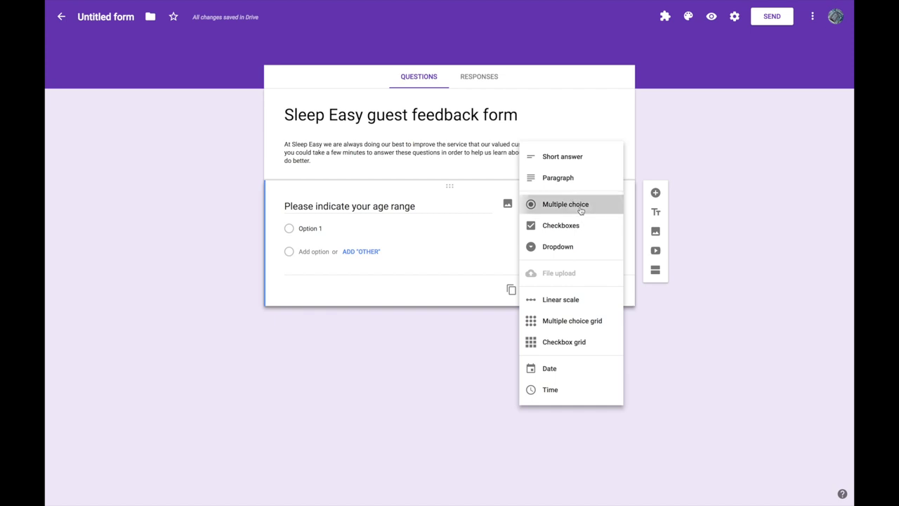
left_click(314, 229)
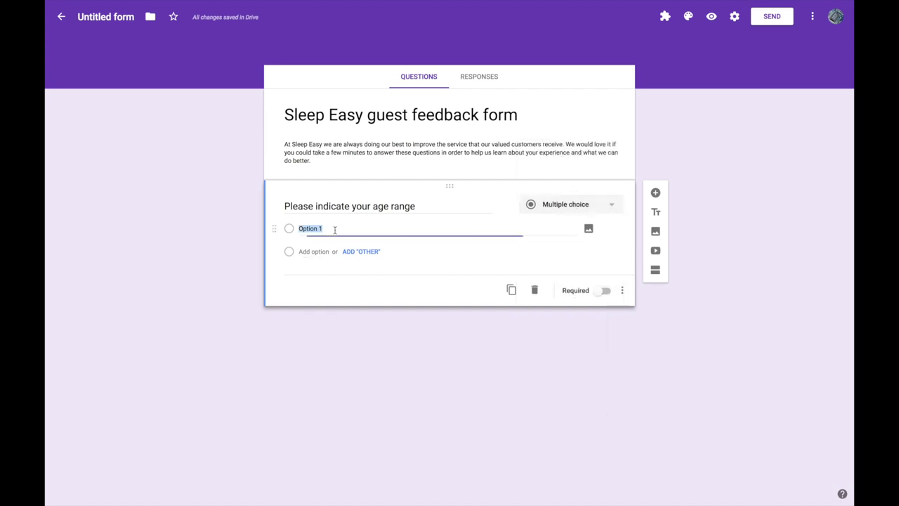
key("ctrl+v")
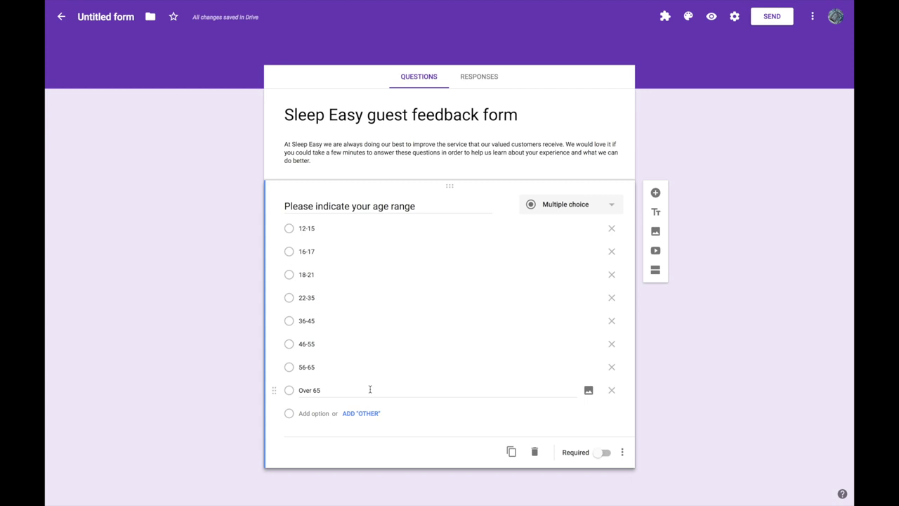
Add the multiple choice question "Please indicate your gender" with all suggested options: Female, Male, Prefer not to say and Other.
left_click(655, 193)
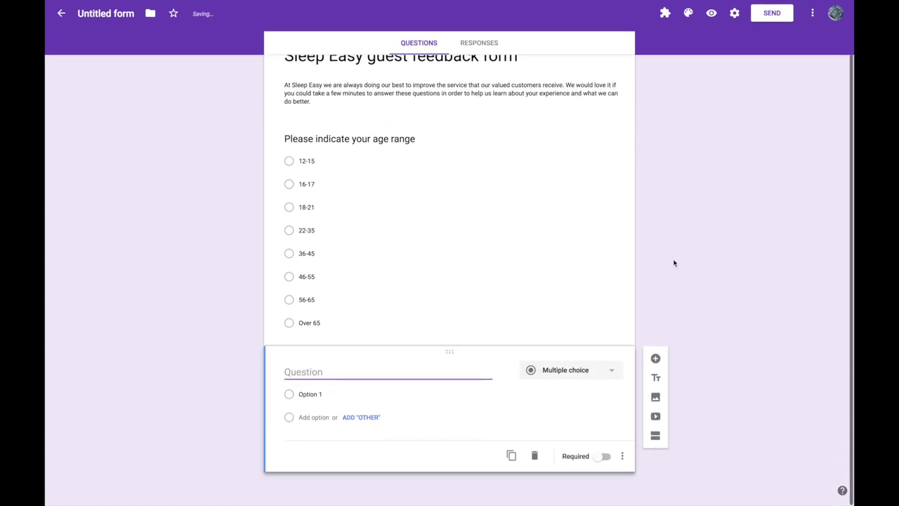
type("Please i")
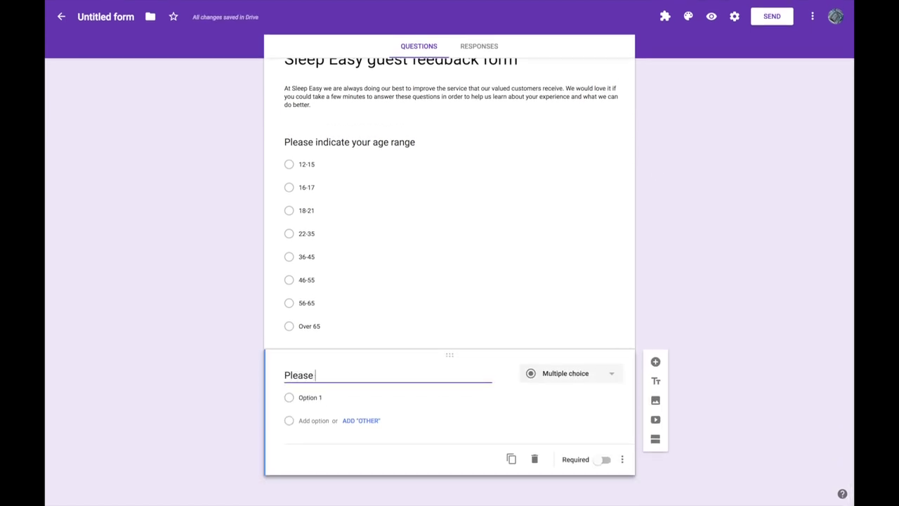
type("ndicate your gender")
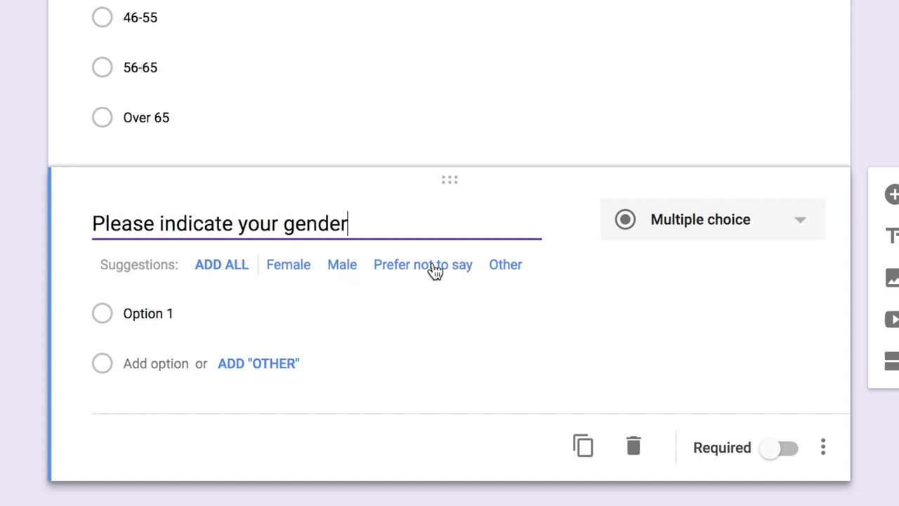
left_click(221, 267)
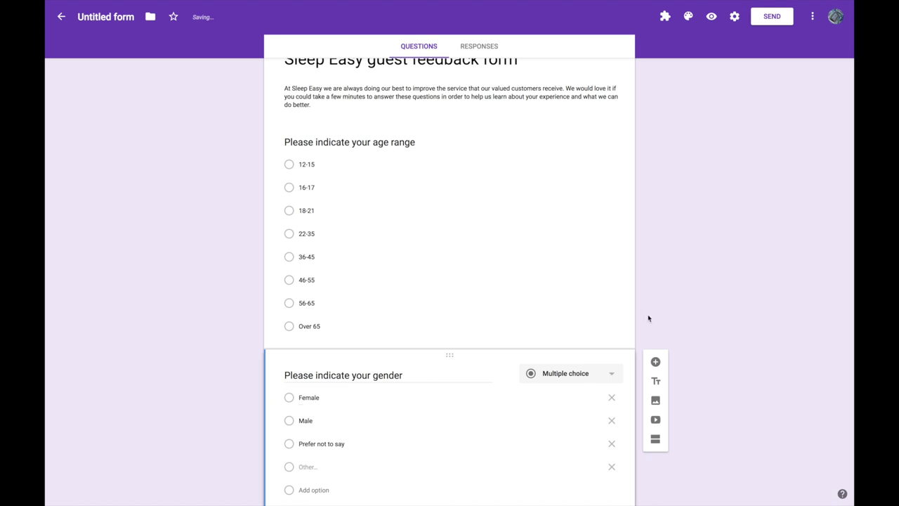
Add the question "How would you rate the comfort of the bed that you slept in during your stay?" as a 1 to 5 linear scale.
scroll(654, 319, "down", 1)
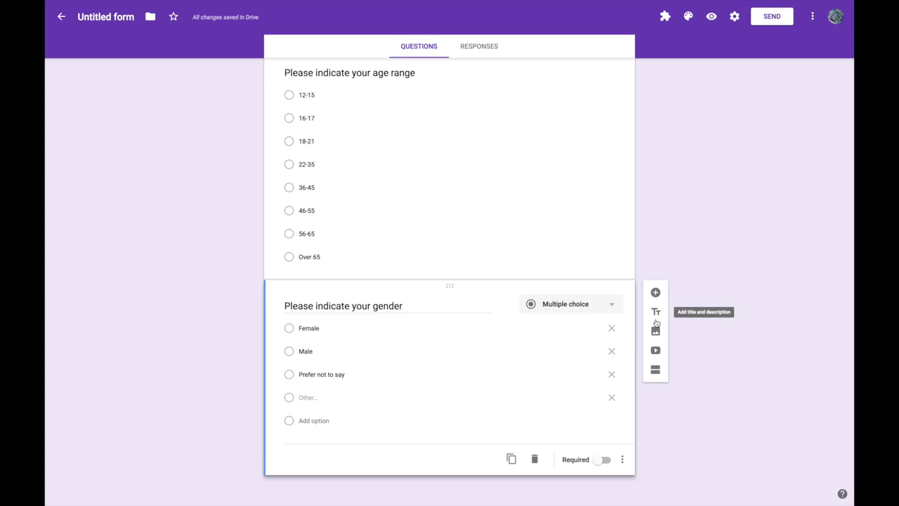
left_click(654, 292)
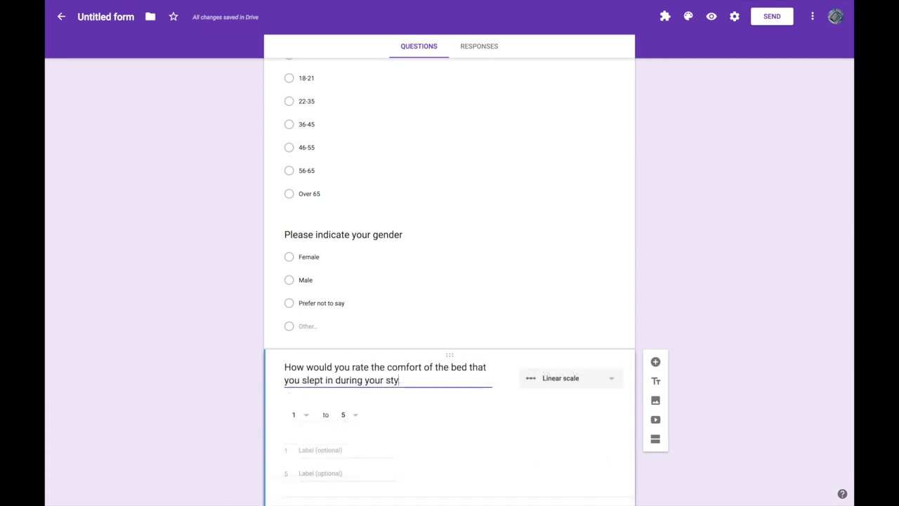
type("ay?")
scroll(510, 283, "down", 1)
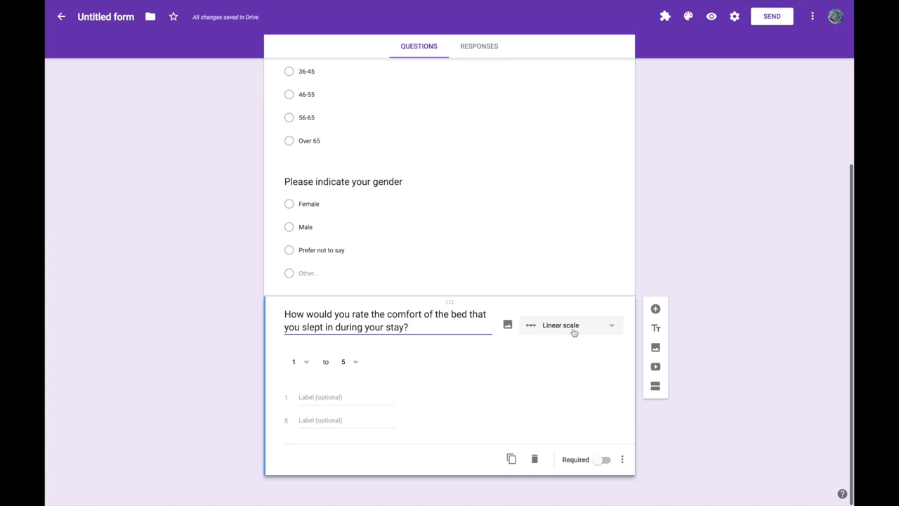
left_click(613, 326)
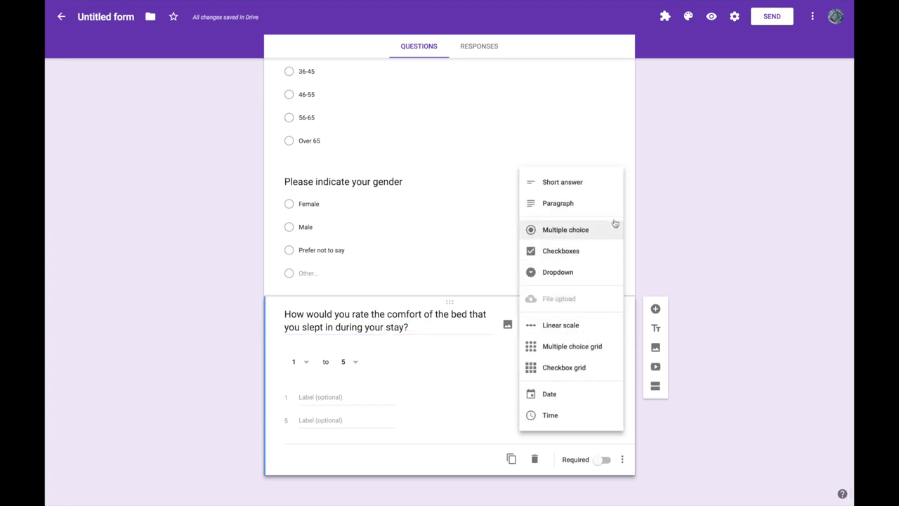
left_click(604, 326)
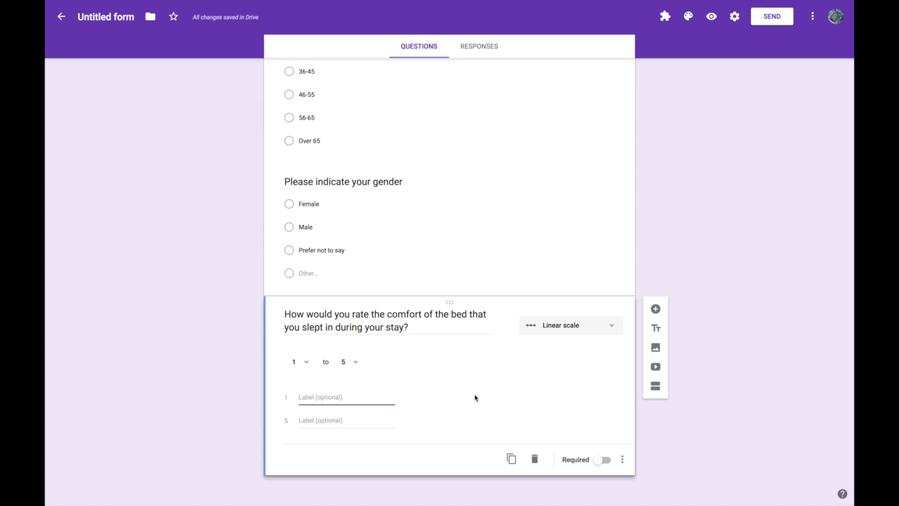
Label the bed comfort scale "Very uncomfortable" at 1 and "Very comfortable" at 5.
type("Very un")
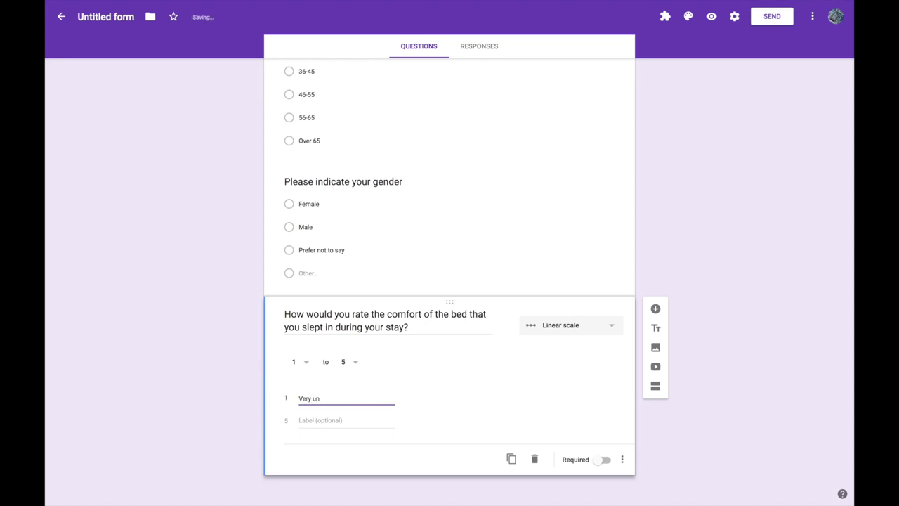
type("comfortable")
left_click(381, 419)
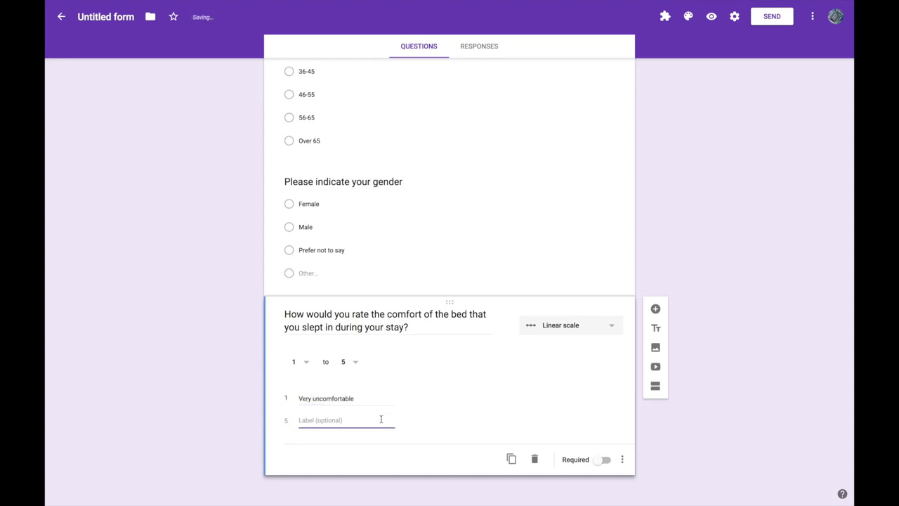
type("Very comfortable")
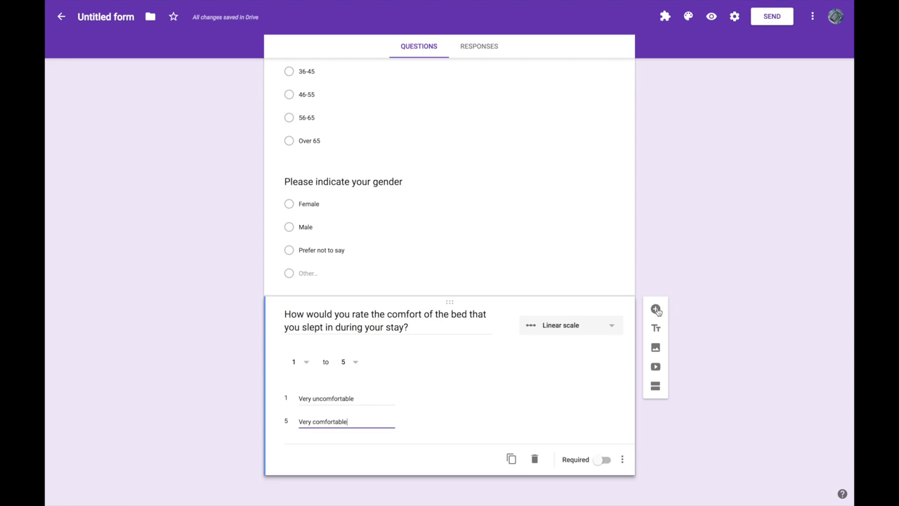
Add the paragraph question "Please could you explain your answer to the question above" below the bed comfort scale.
left_click(657, 309)
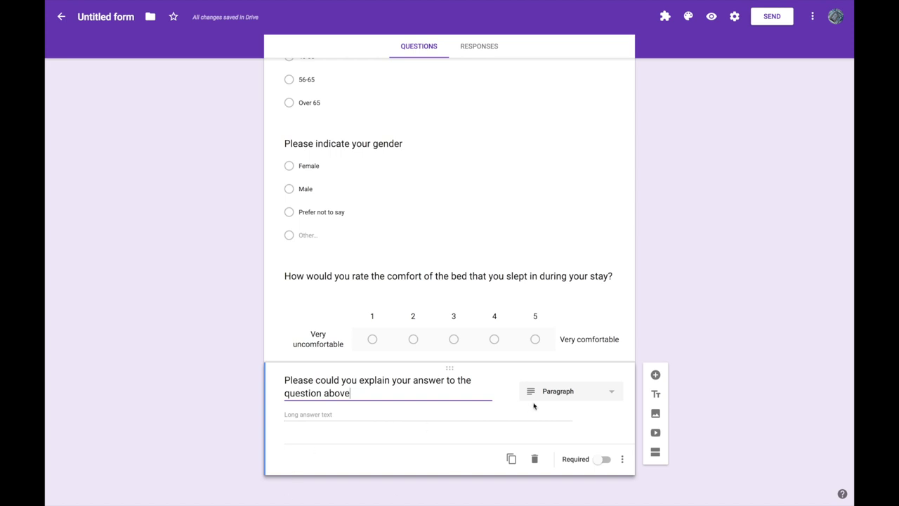
left_click(601, 396)
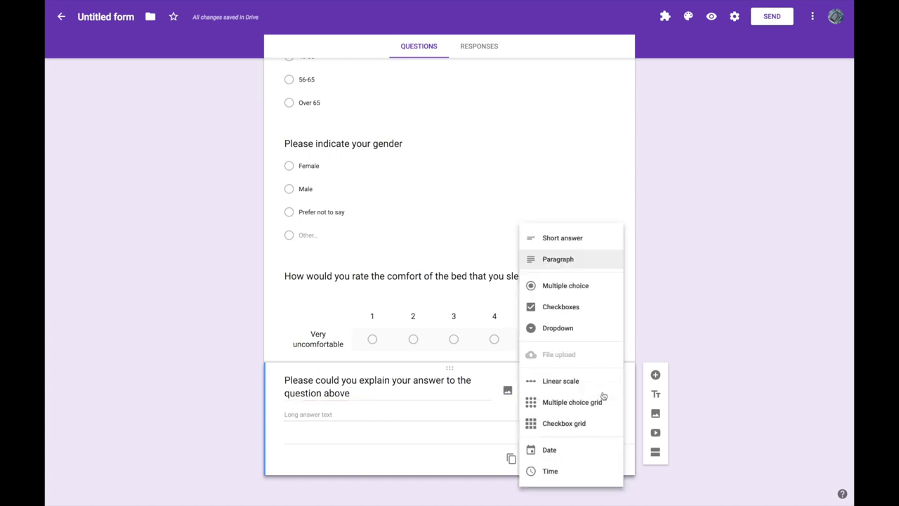
left_click(605, 261)
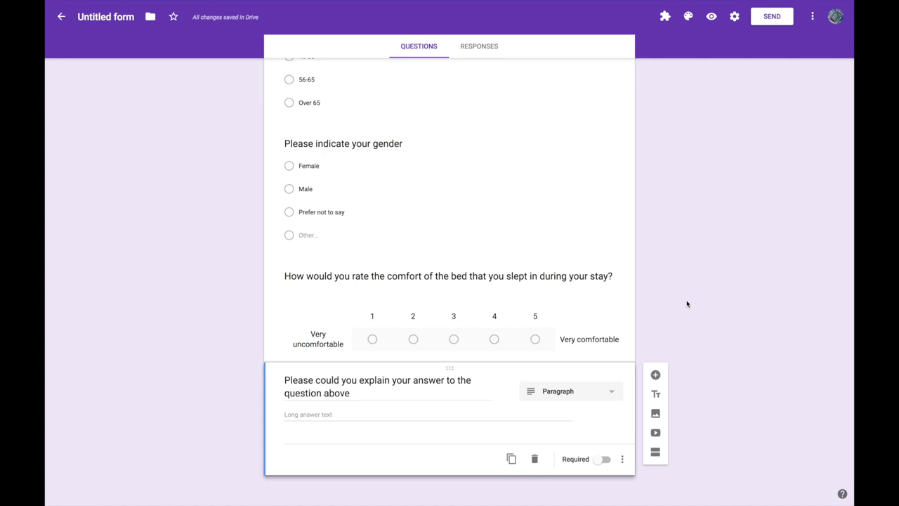
Add the question "Which other hotels have you stayed at in the last 12 months?" and set its type to Checkboxes.
left_click(655, 374)
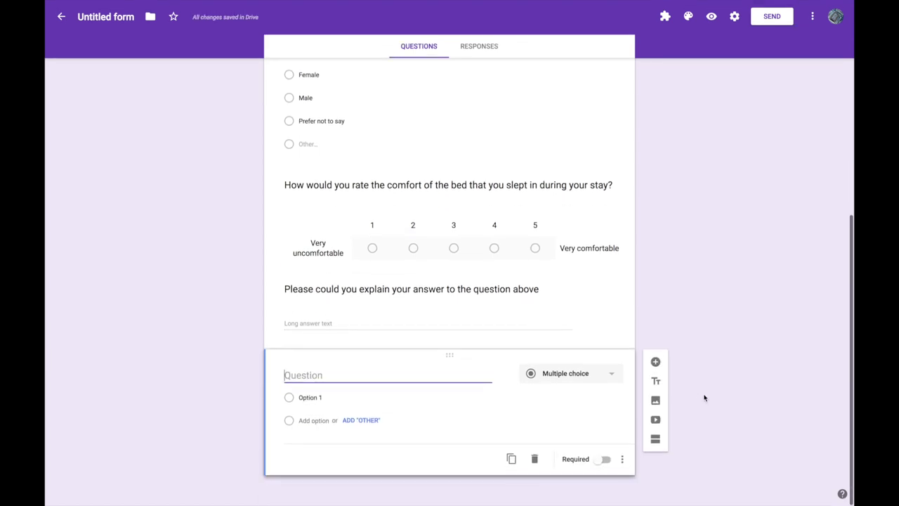
type("Which o")
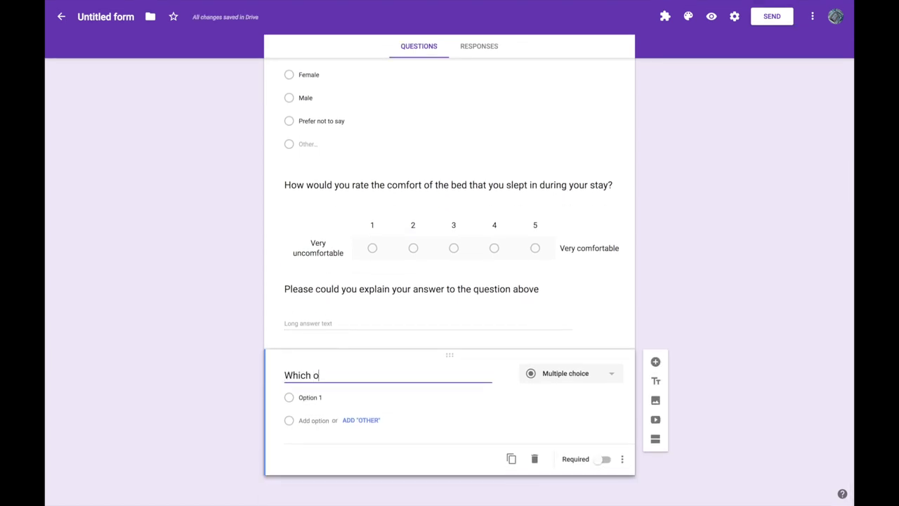
type("ther hotels have you s")
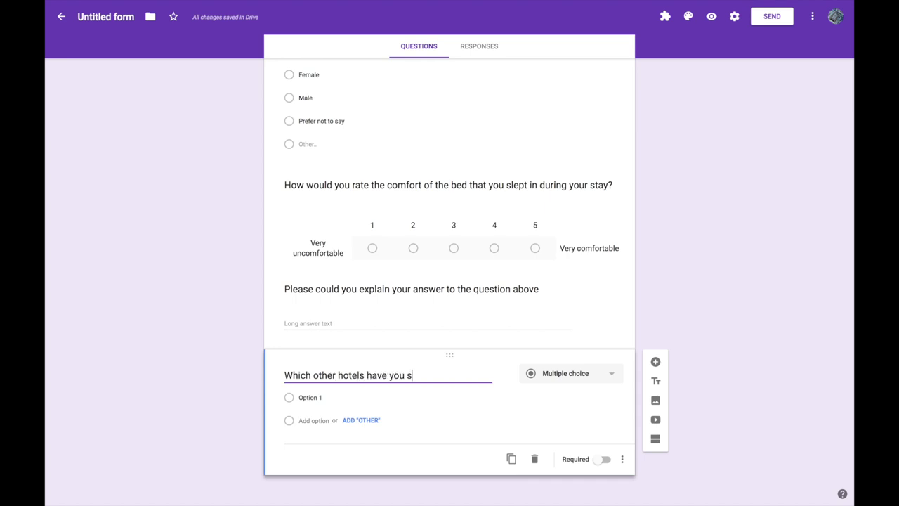
type("tayed at in the last 12 months?")
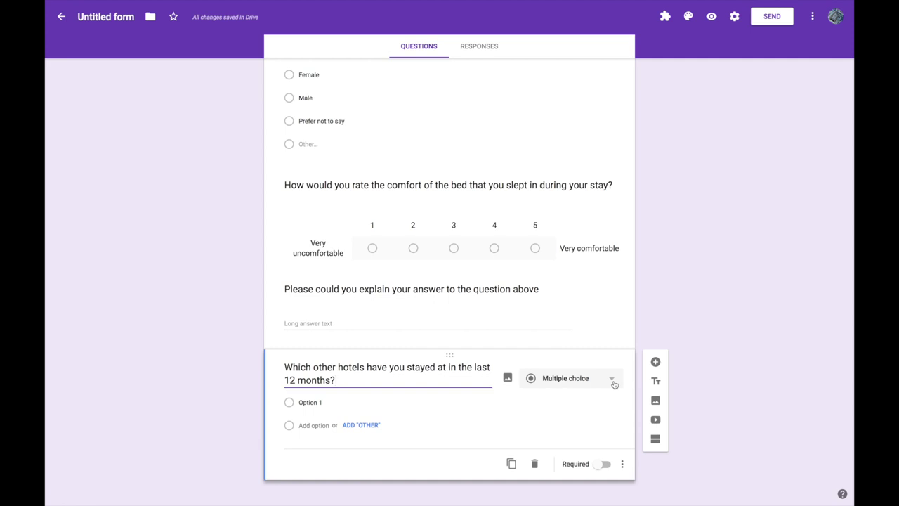
left_click(593, 384)
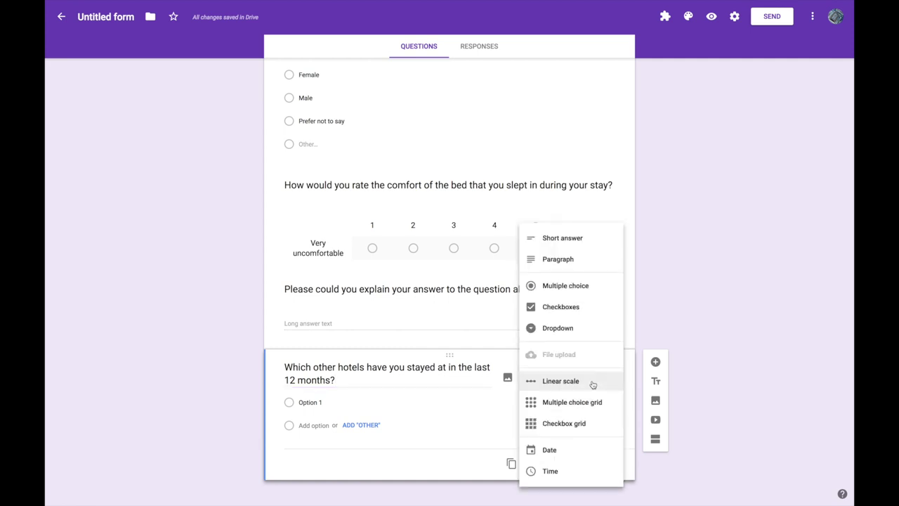
left_click(591, 310)
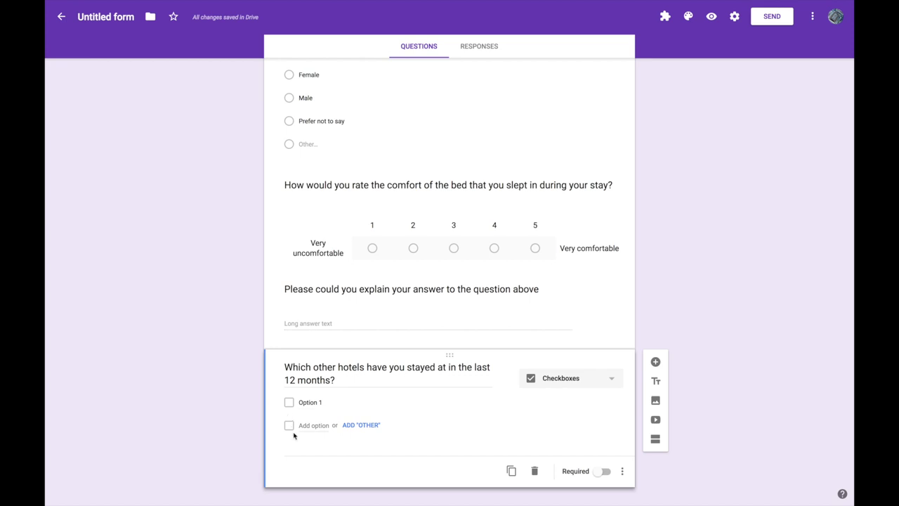
Add the options Hilton Hotel, Days Inn, Travelodge, Premier Inn, Mercure Hotel and Other to the hotels question.
left_click(345, 402)
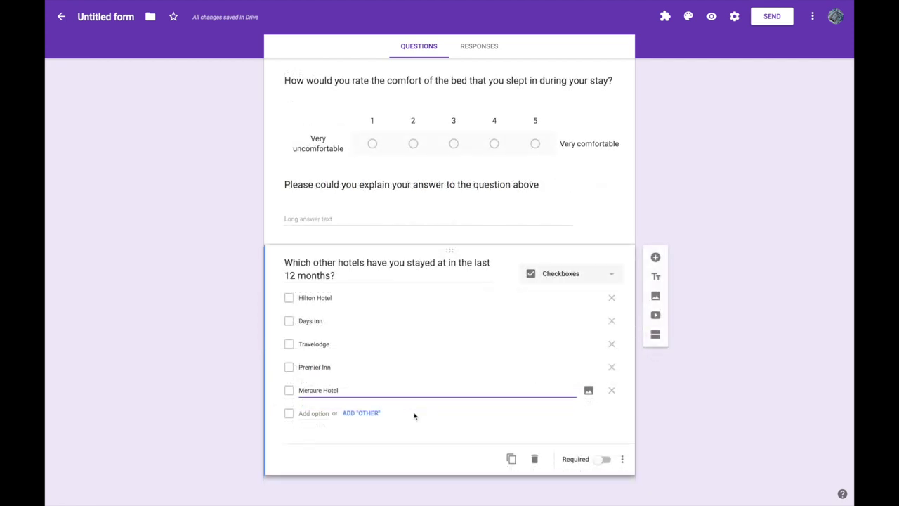
left_click(372, 415)
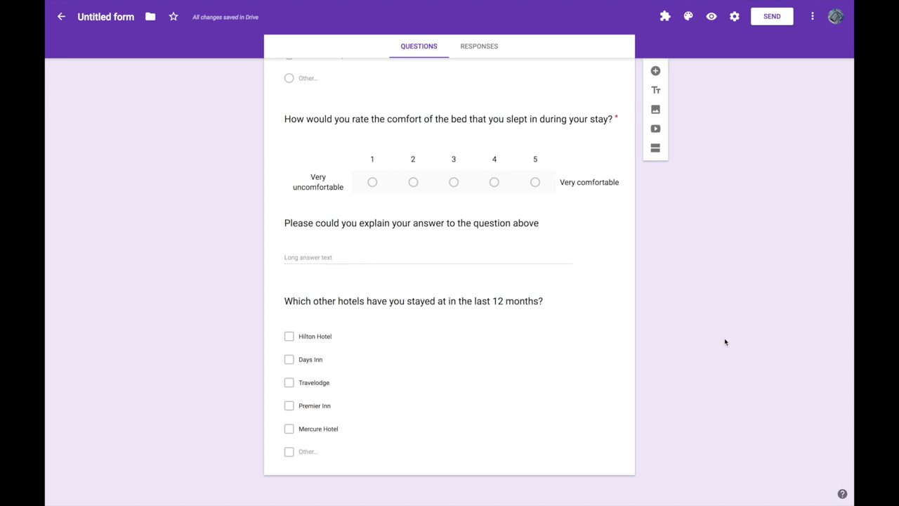
Change the form's theme colour to orange.
left_click(689, 19)
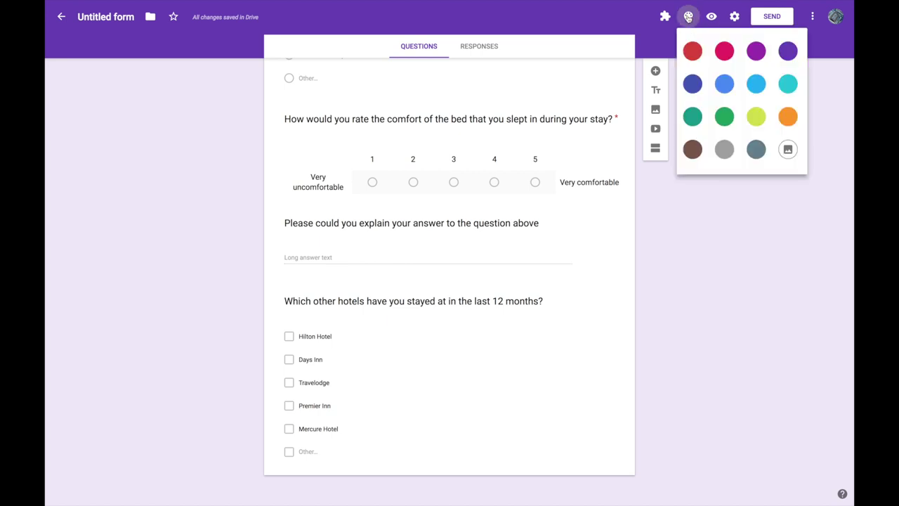
left_click(790, 120)
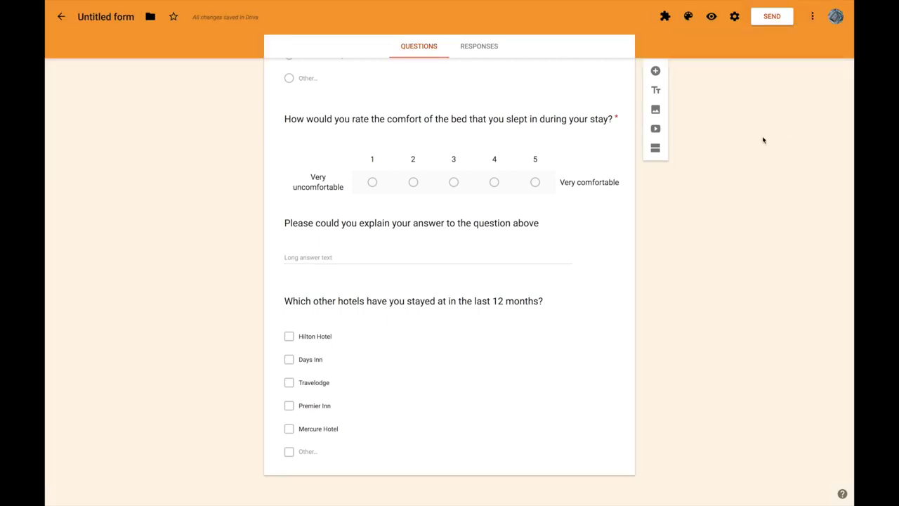
In the form settings, try email collection and the one-response limit, leave both off, and remove the restriction to Shiplake College users.
left_click(735, 19)
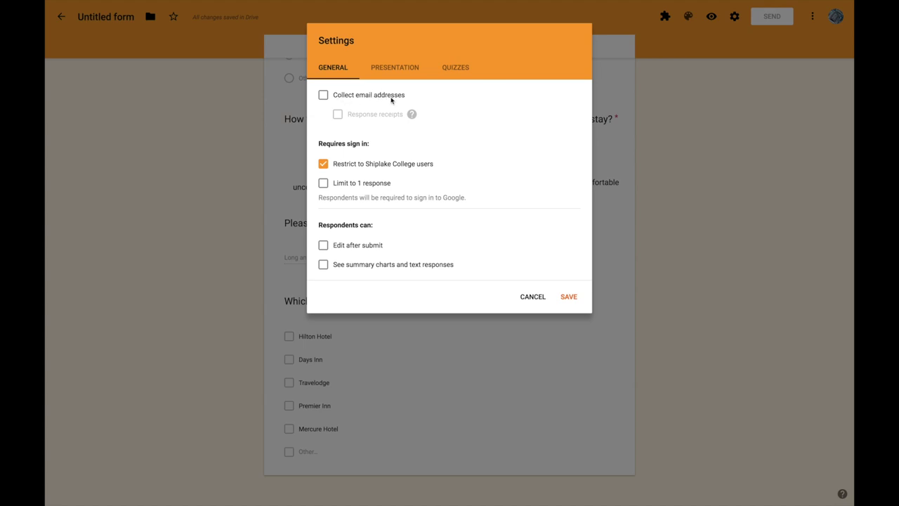
left_click(323, 96)
left_click(323, 96)
left_click(323, 164)
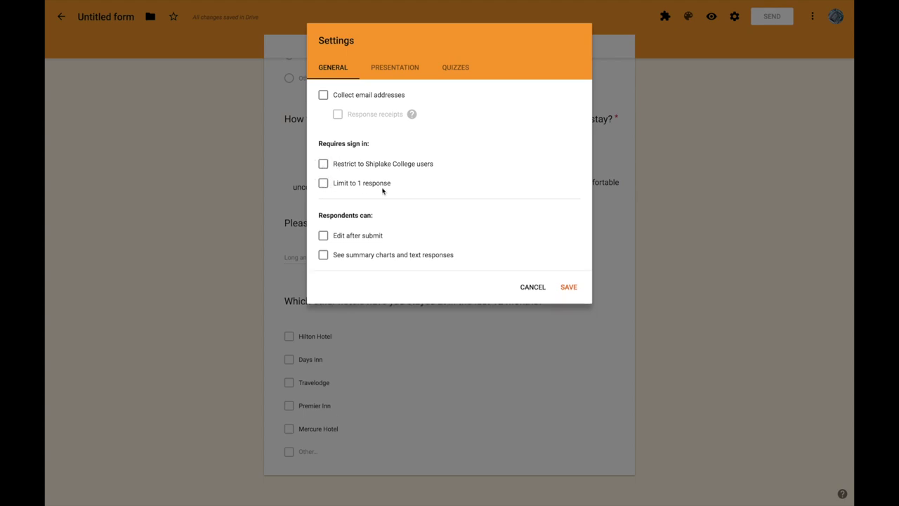
left_click(324, 184)
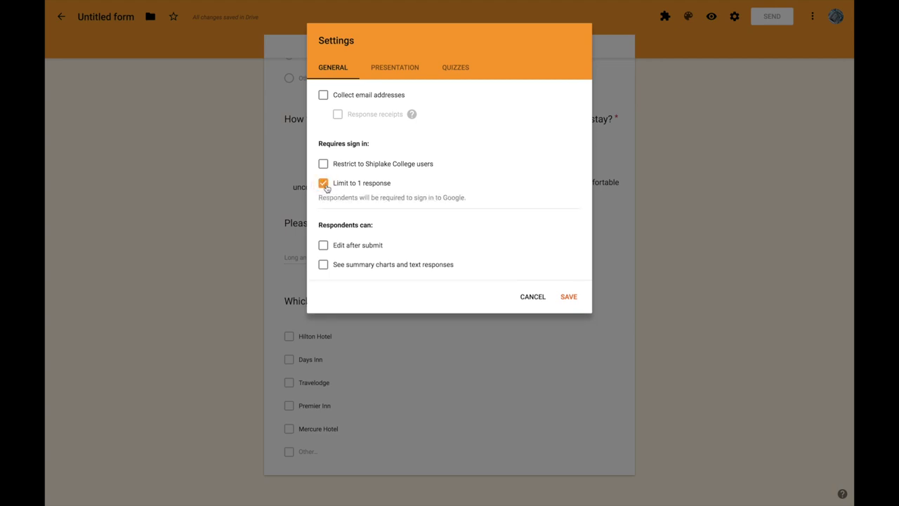
left_click(324, 184)
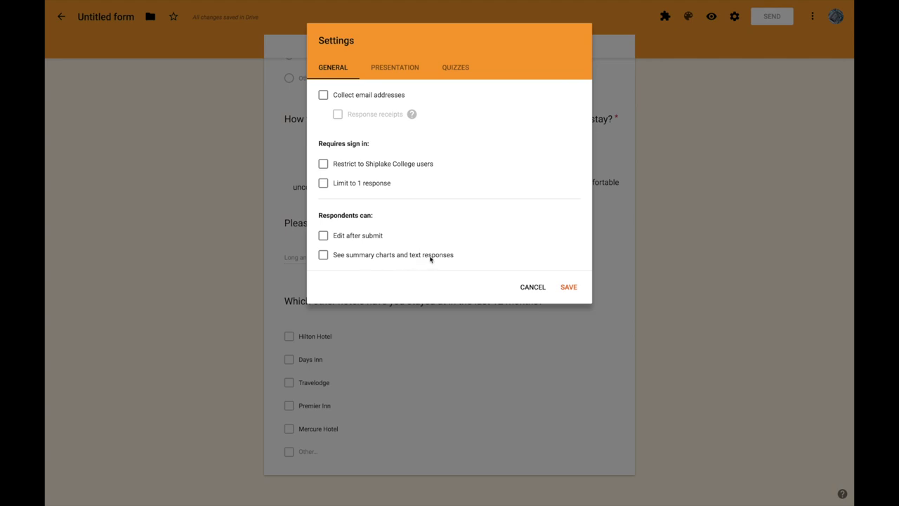
Set the confirmation message to "Thanks! We really appreciate your time and will be sure to read each of your responses carefully!" and save the settings.
left_click(395, 68)
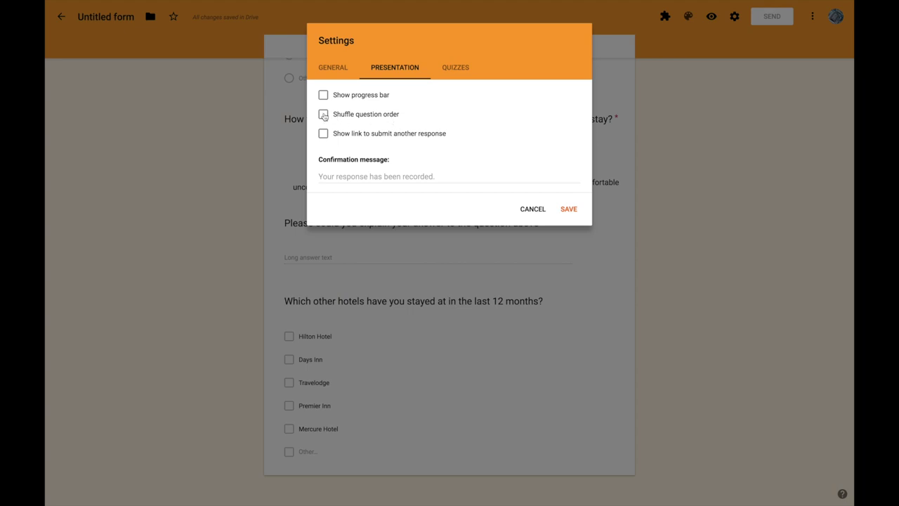
left_click(444, 176)
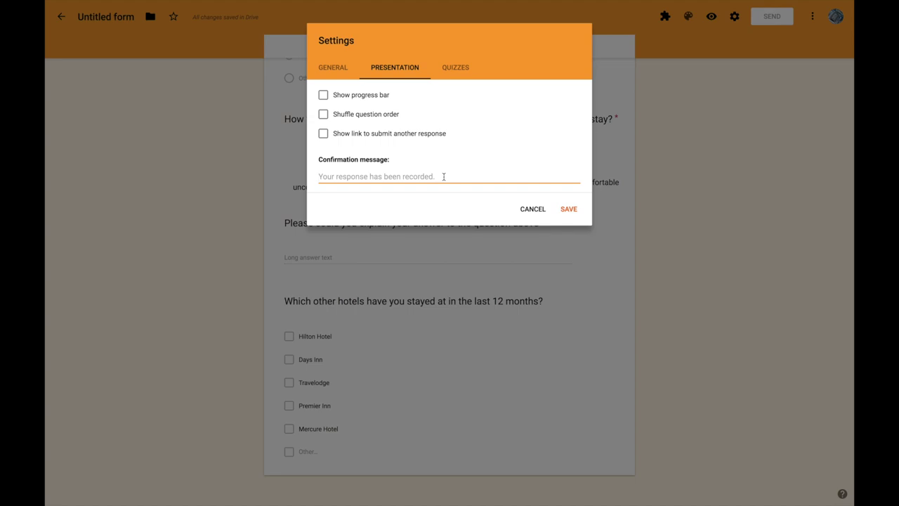
type("Thanks! We really appreciate your time and will be sure to read each of your responses carefully!")
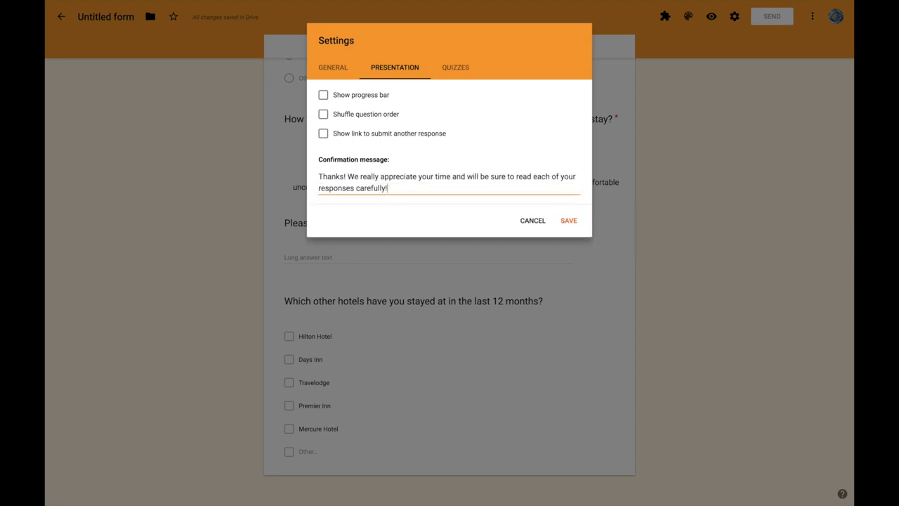
left_click(570, 221)
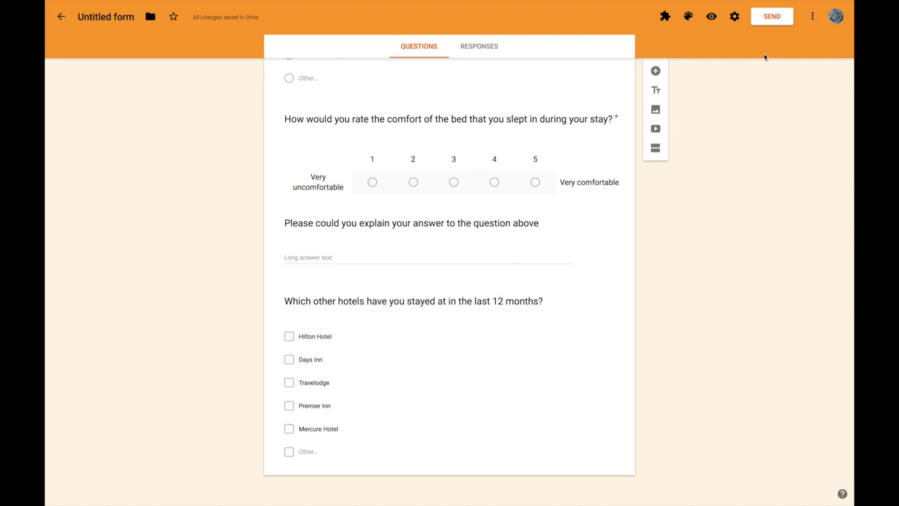
Examine the email and link options for sending the form, including the shortened URL, and close them without sending.
left_click(774, 18)
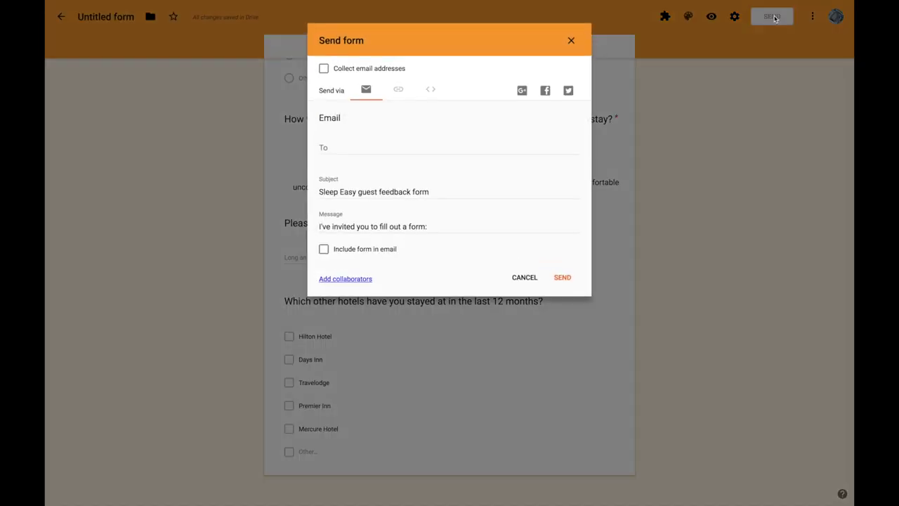
left_click(365, 148)
left_click(399, 90)
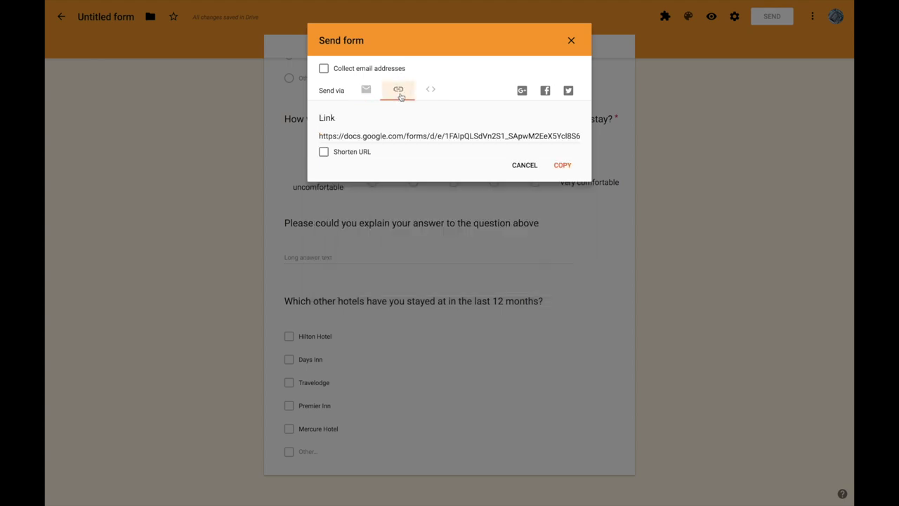
left_click(377, 136)
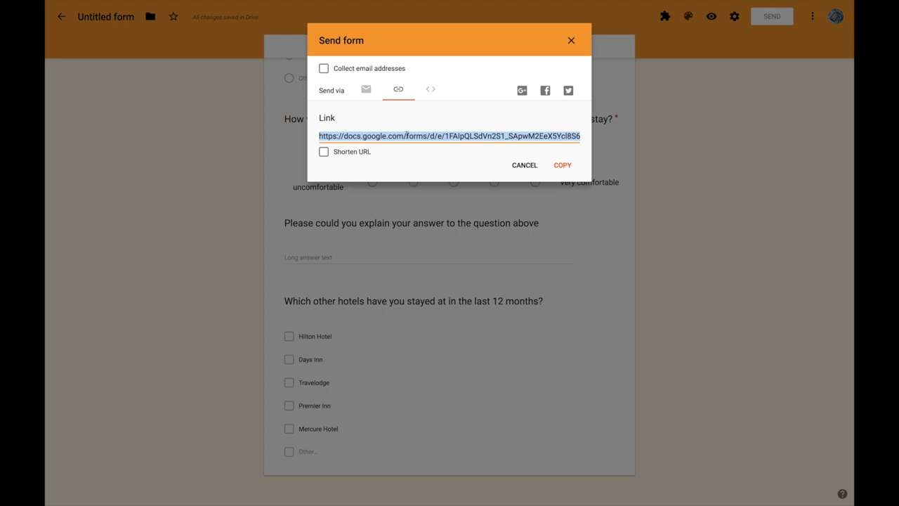
left_click(324, 153)
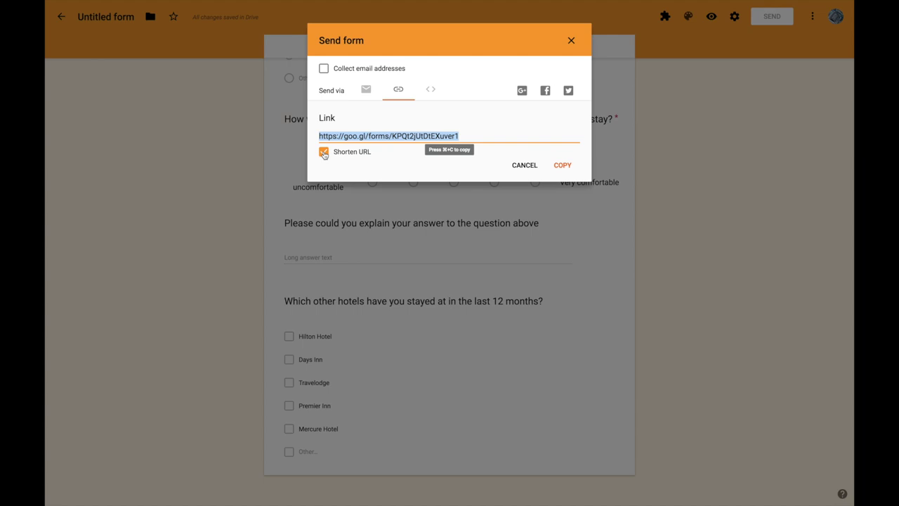
left_click(517, 166)
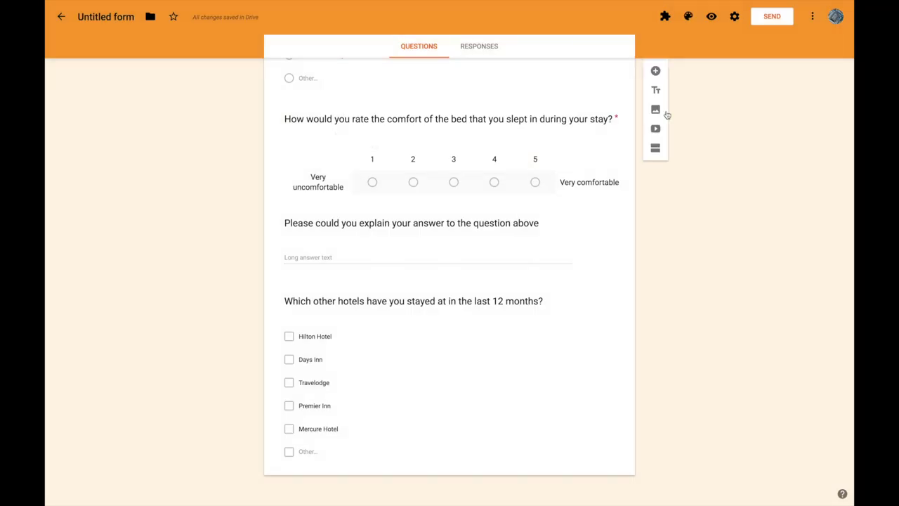
Preview the whole form as respondents see it, and check the form's responses page.
left_click(710, 17)
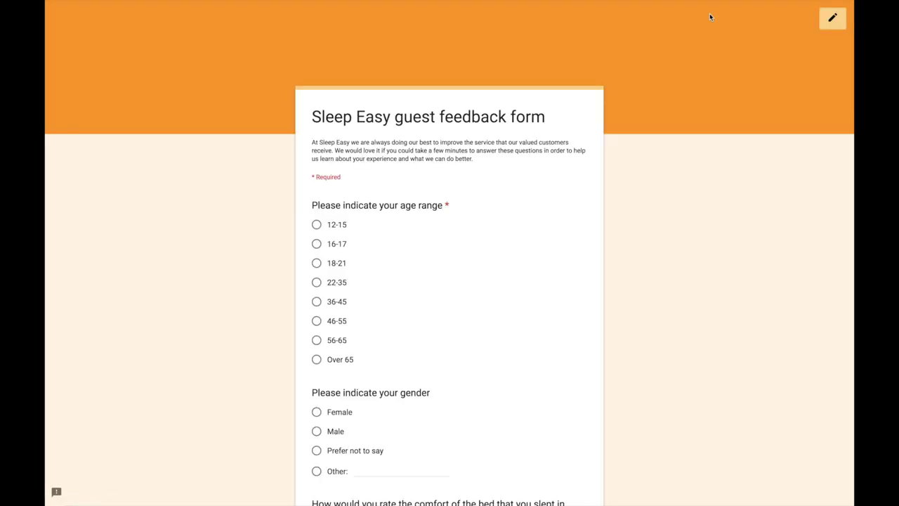
scroll(695, 185, "down", 4)
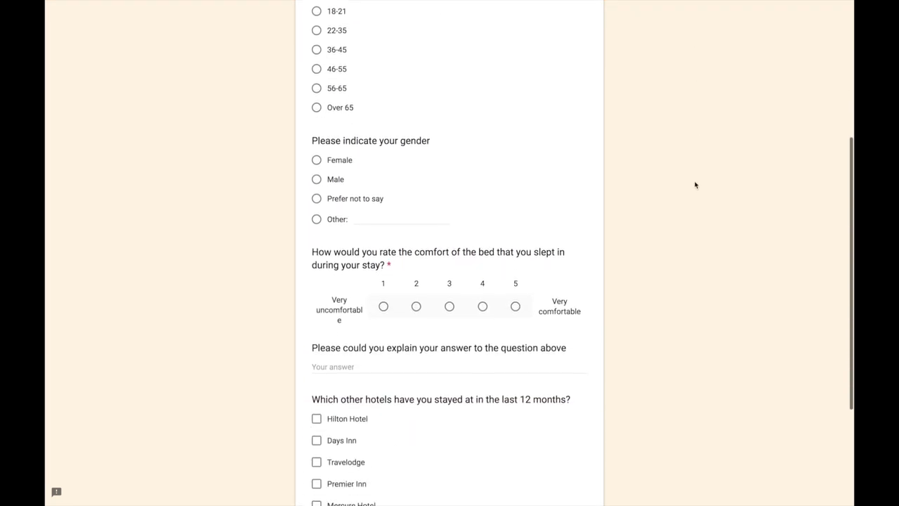
scroll(694, 185, "down", 3)
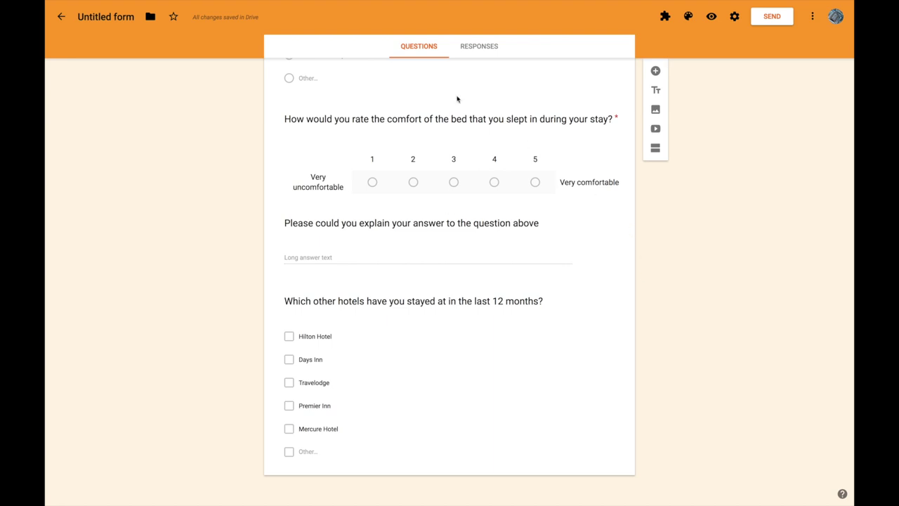
left_click(483, 47)
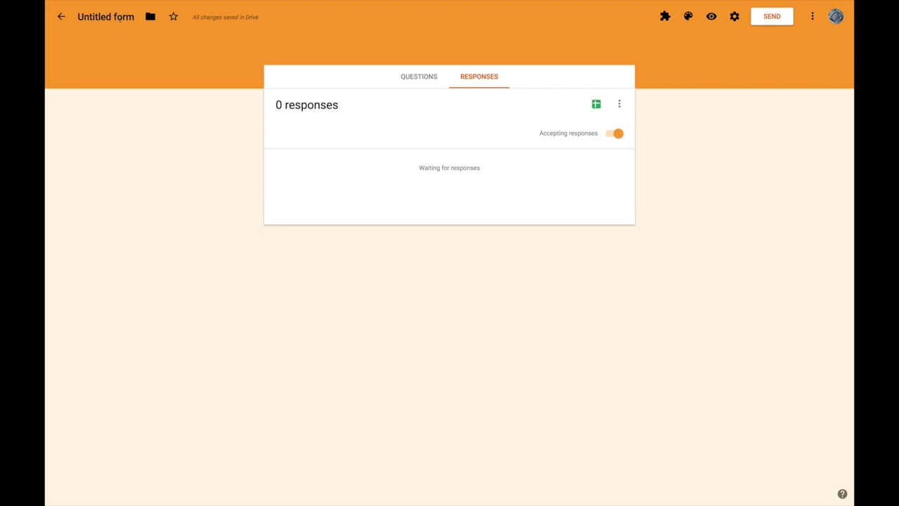
Rename the form file as "Sleep Easy guest feedback form".
left_click(127, 17)
key("ctrl+a")
type("Sleep Easy guest feedback form")
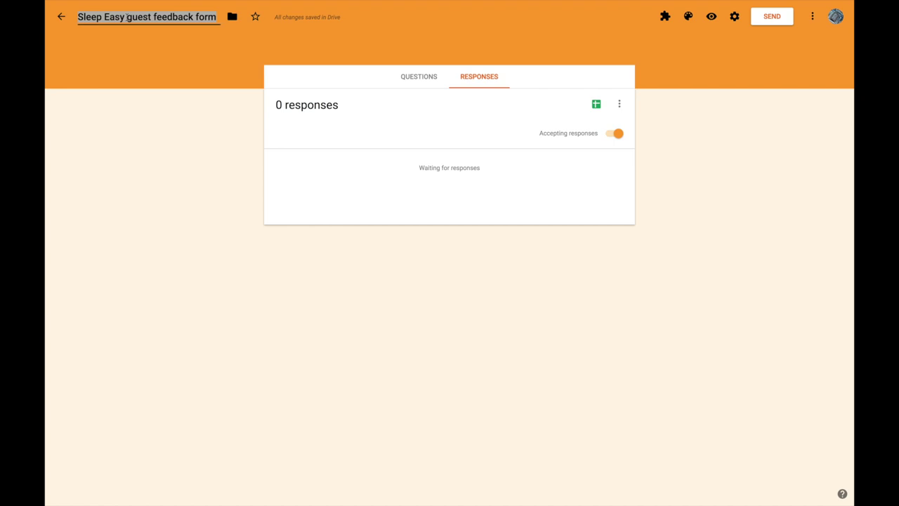
Return to the form's questions and review them from the age range to the hotels question.
left_click(415, 89)
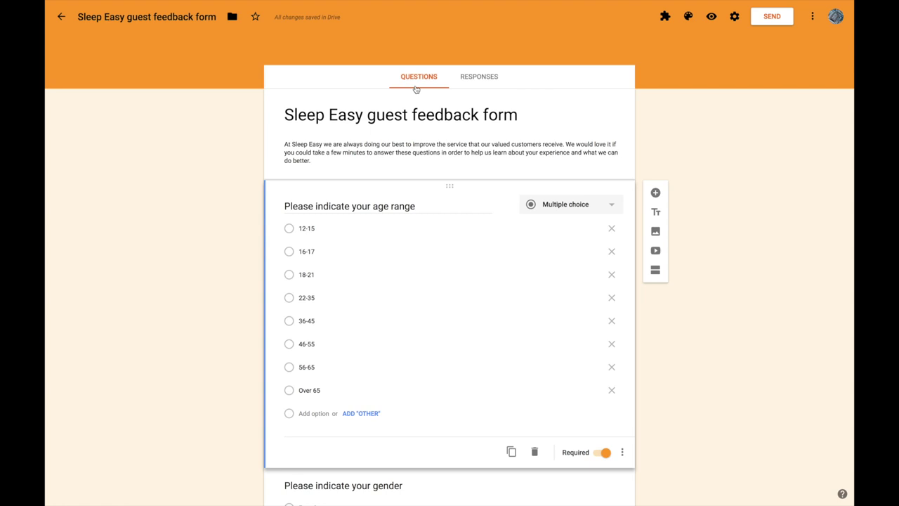
scroll(416, 89, "down", 2)
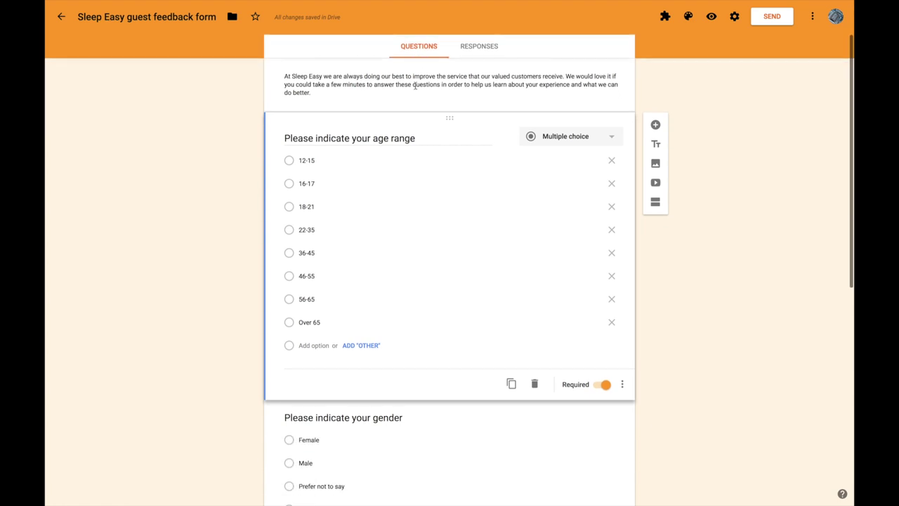
scroll(367, 267, "down", 3)
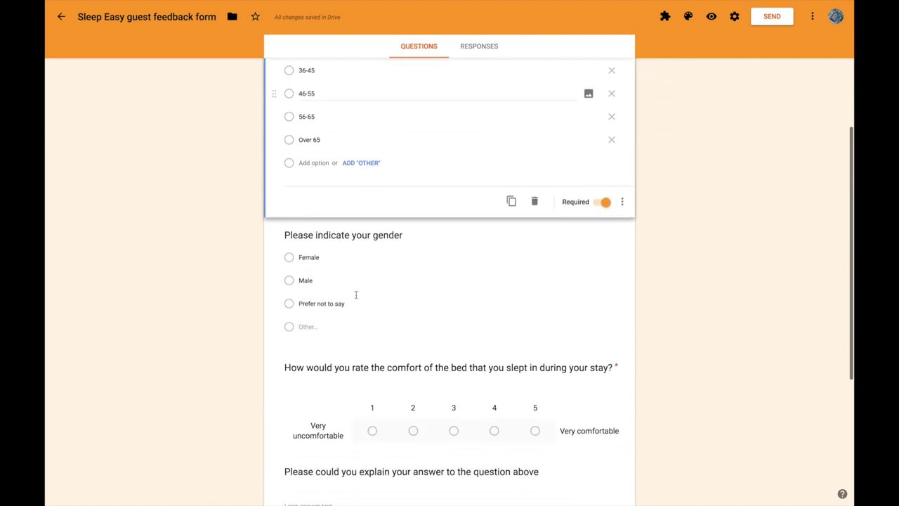
scroll(357, 326, "down", 2)
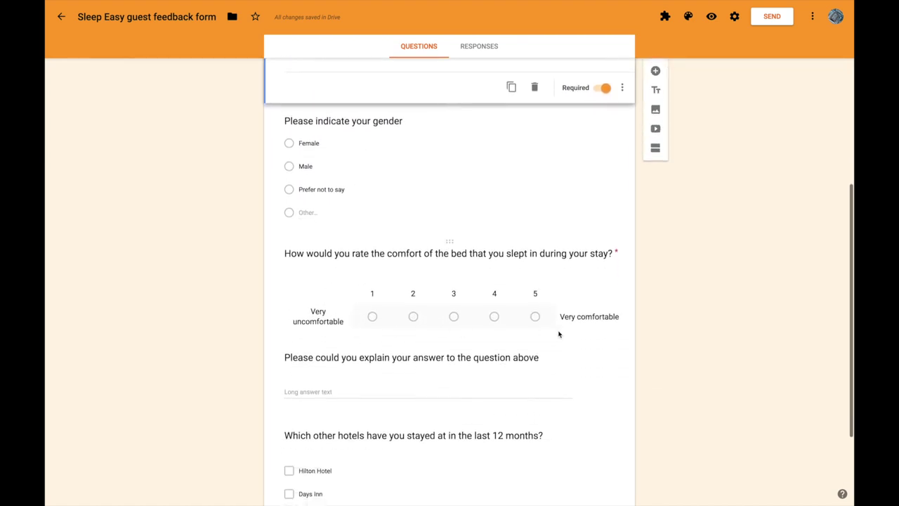
scroll(558, 334, "down", 2)
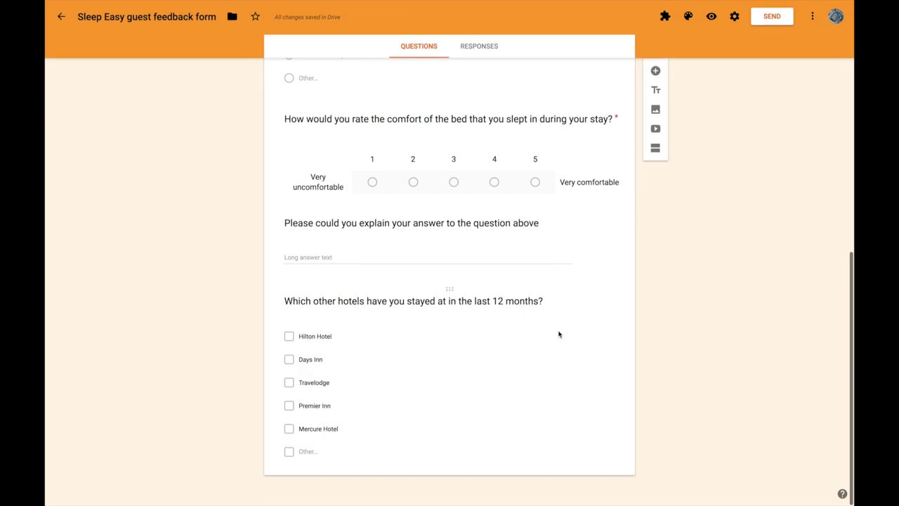